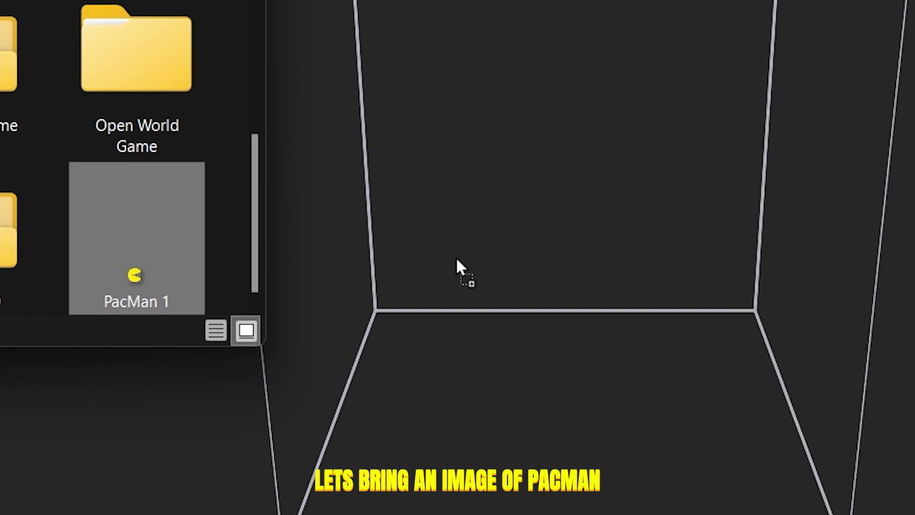
# Step: Drag the Pac Man Model 1 prefab from Models > Pacman into the scene
pyautogui.rightClick(455, 256)
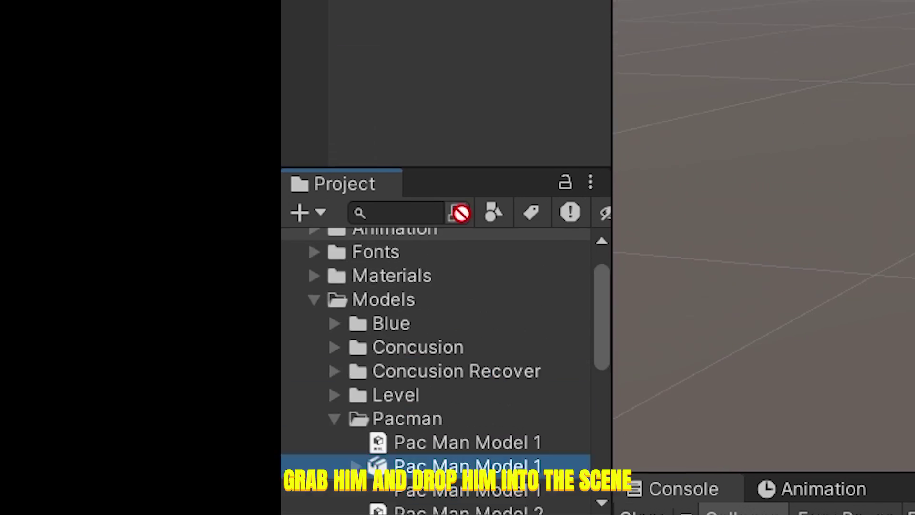
pyautogui.moveTo(72, 442); pyautogui.dragTo(71, 259)
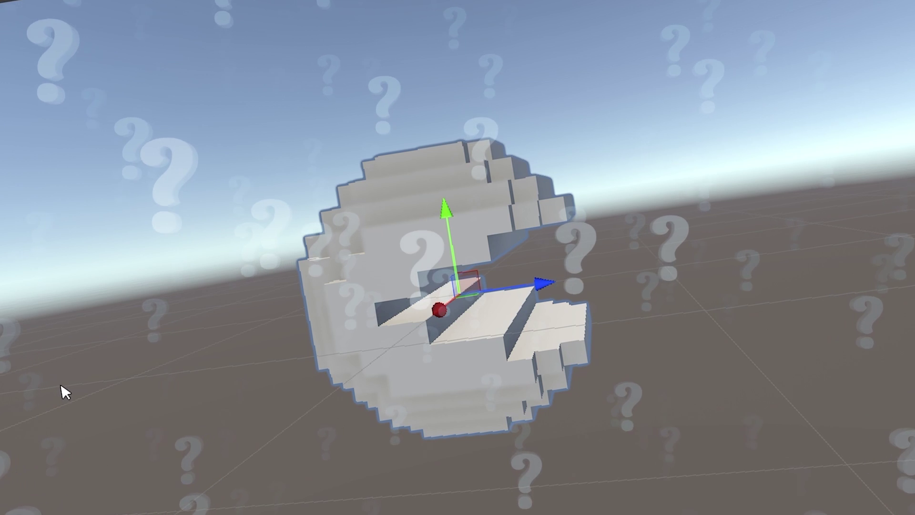
# Step: Switch between MagicaVoxel and Unity to compare the yellow Pac-Man with Unity's white copy, ending in Unity
pyautogui.click(236, 203)
pyautogui.click(574, 501)
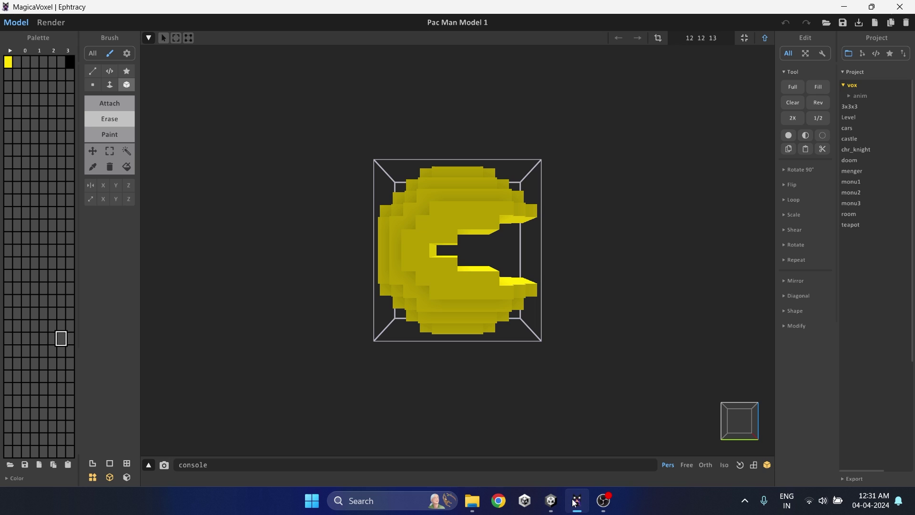
pyautogui.click(552, 501)
pyautogui.click(575, 501)
pyautogui.click(576, 501)
pyautogui.click(575, 501)
pyautogui.click(575, 501)
pyautogui.click(574, 509)
pyautogui.click(574, 508)
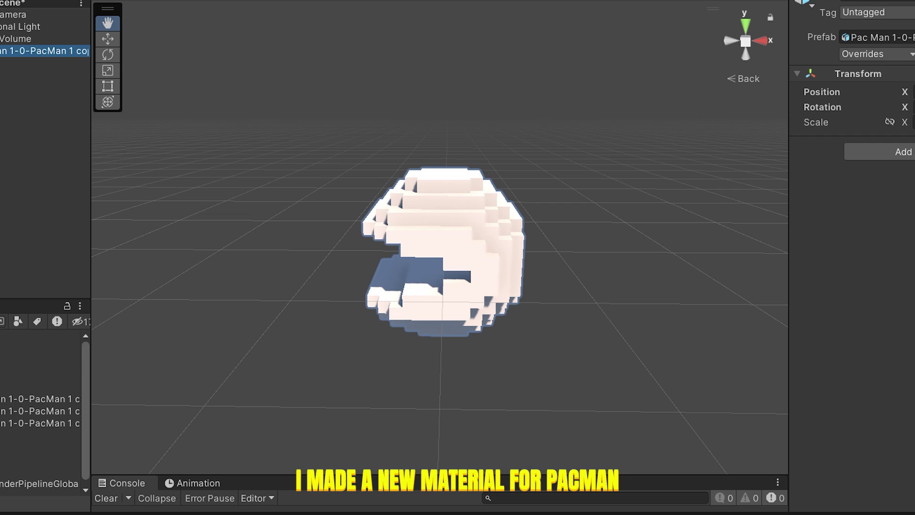
# Step: Apply the yellow Pacman material to the Pac-Man model in the Scene view
pyautogui.moveTo(82, 326); pyautogui.dragTo(419, 228)
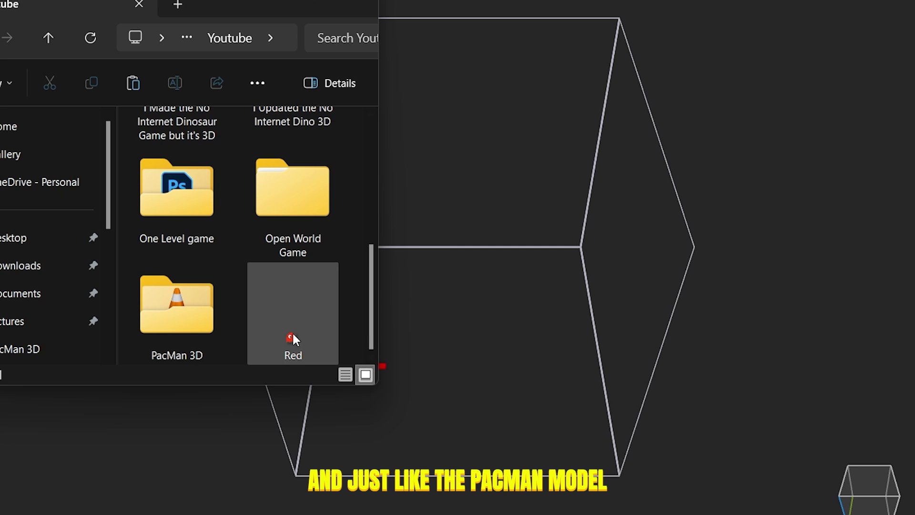
# Step: Drop the Red ghost file into the voxel editor window
pyautogui.moveTo(292, 331); pyautogui.dragTo(497, 333)
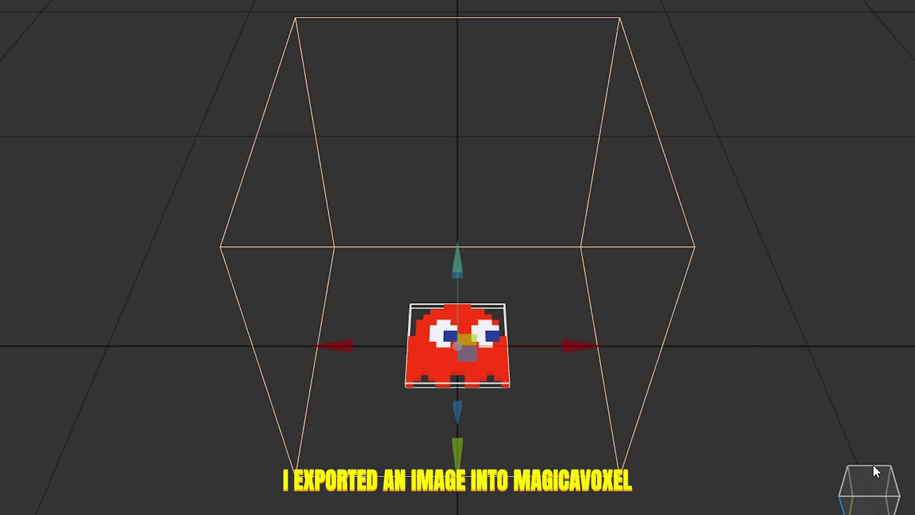
# Step: Open the dropped Red ghost file as a project in MagicaVoxel
pyautogui.click(872, 462)
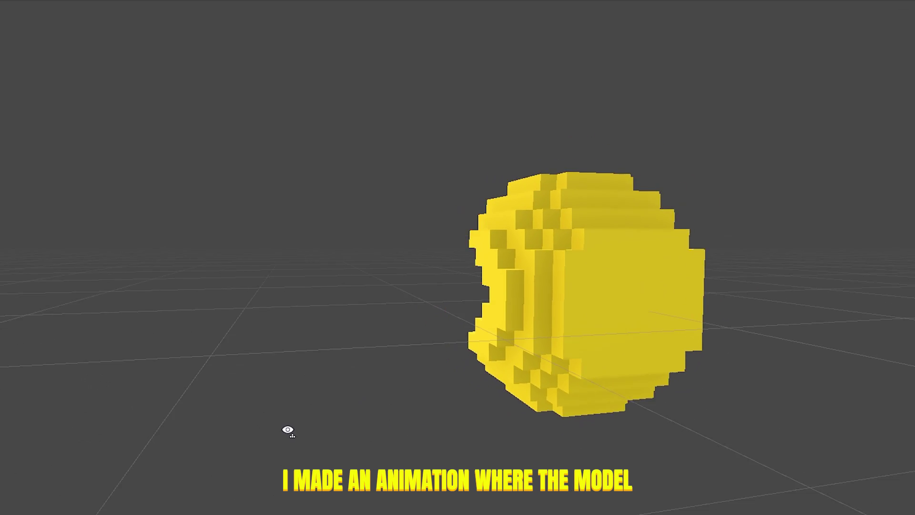
# Step: Install Cinemachine 2.9.7 from the Package Manager after searching 'cinema'
pyautogui.keyDown('alt'); pyautogui.moveTo(240, 429); pyautogui.dragTo(70, 437); pyautogui.keyUp('alt')
pyautogui.scroll(3, 246, 431)
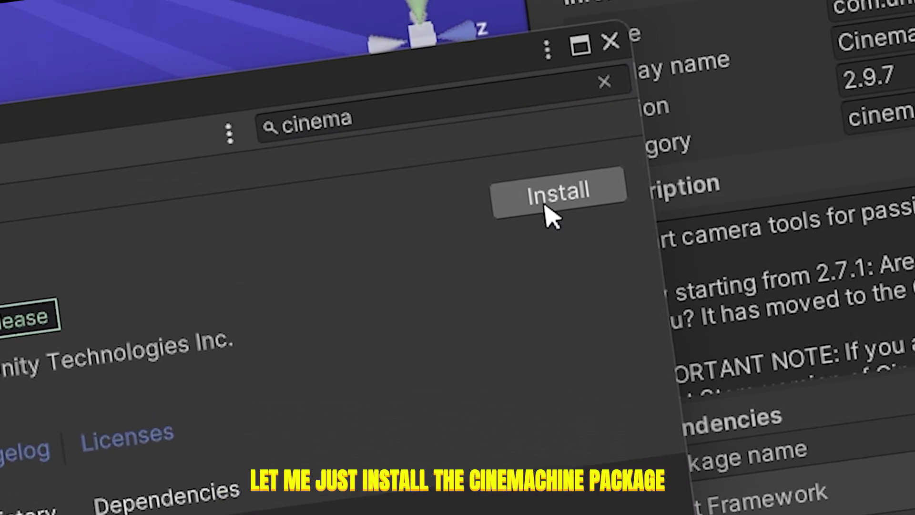
pyautogui.click(634, 187)
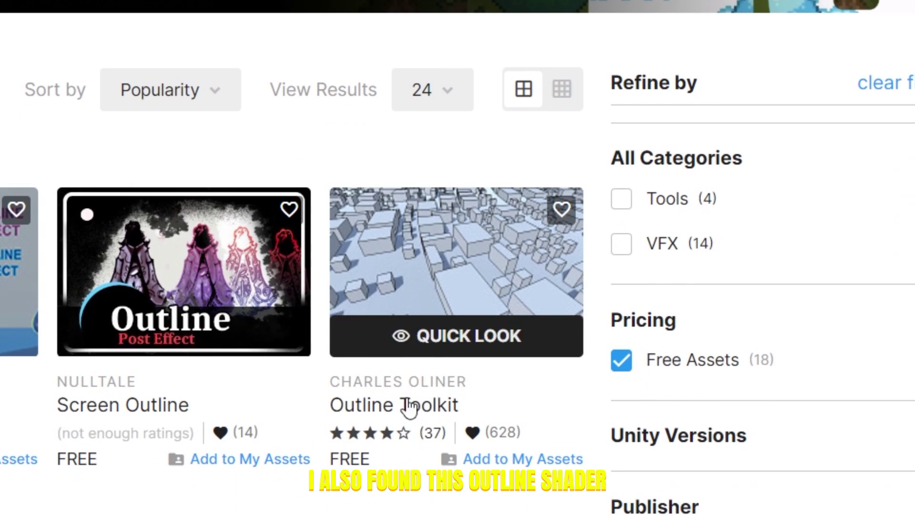
# Step: Preview and add the free Outline Toolkit asset
pyautogui.click(456, 336)
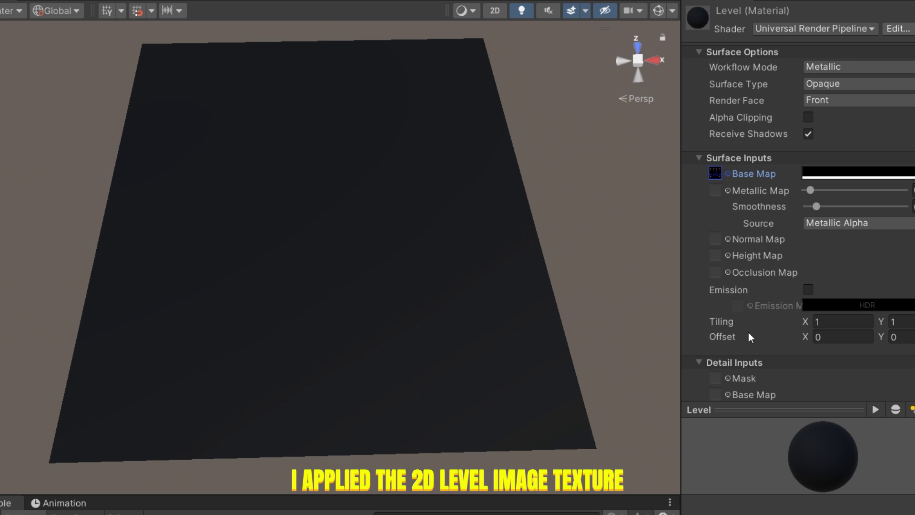
# Step: Set the maze reference material's Base Map colour to white
pyautogui.click(858, 173)
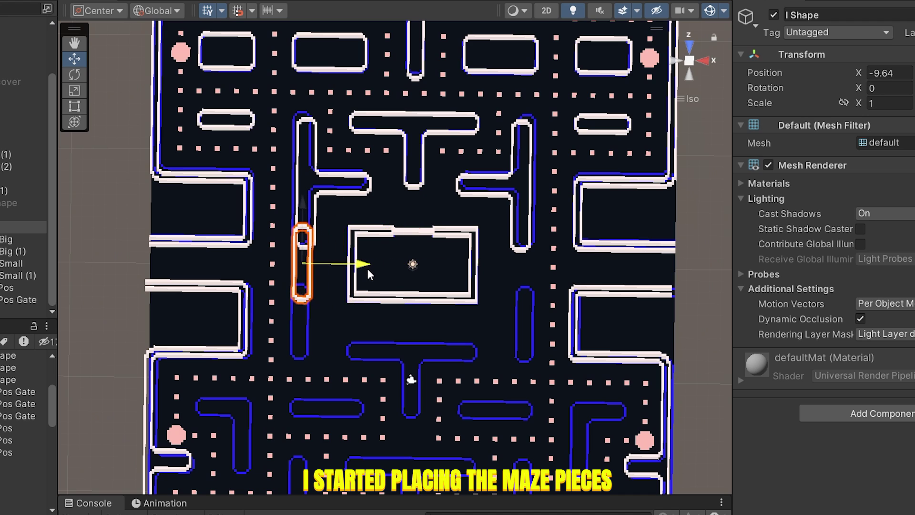
# Step: Move the I Shape wall piece into position over the maze image
pyautogui.moveTo(301, 212); pyautogui.dragTo(293, 263)
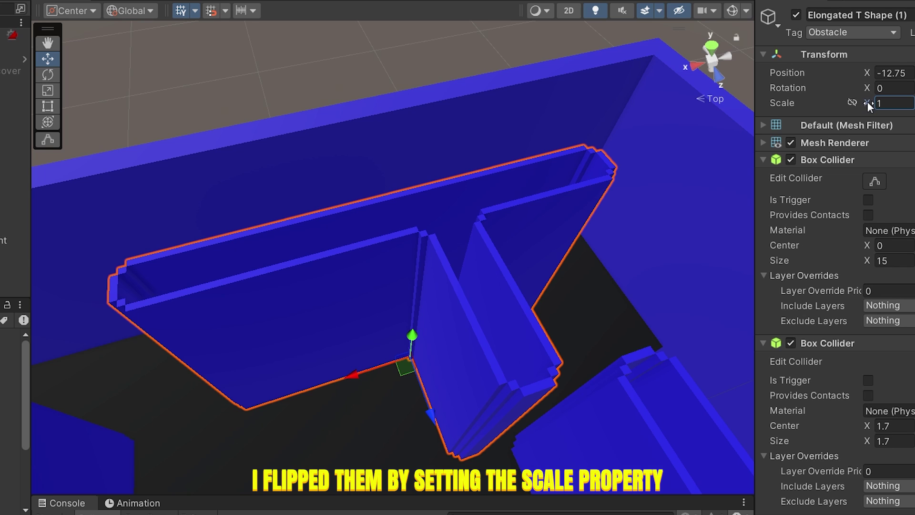
# Step: Mirror the copied Elongated T Shape wall by setting its Scale X to -1.24
pyautogui.moveTo(867, 101); pyautogui.dragTo(805, 102)
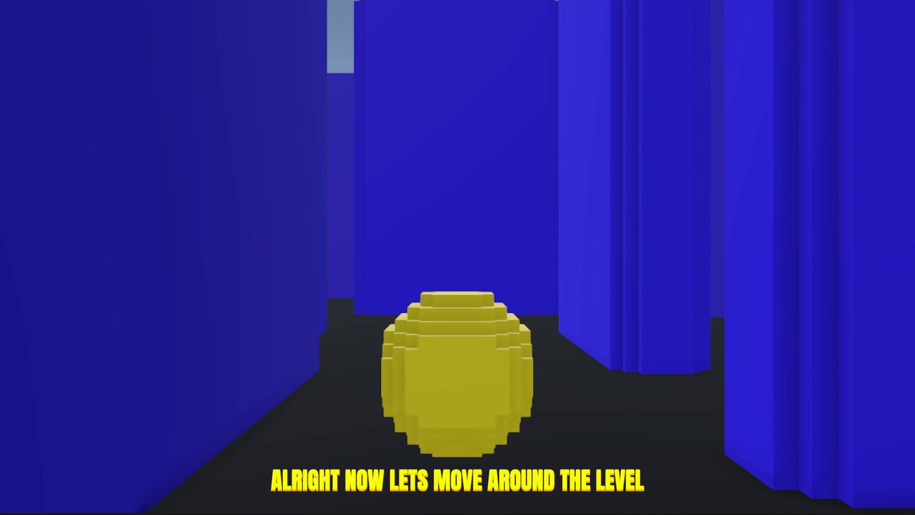
# Step: Drive Pac-Man along the maze corridors in Play mode with the W key
pyautogui.press('w')
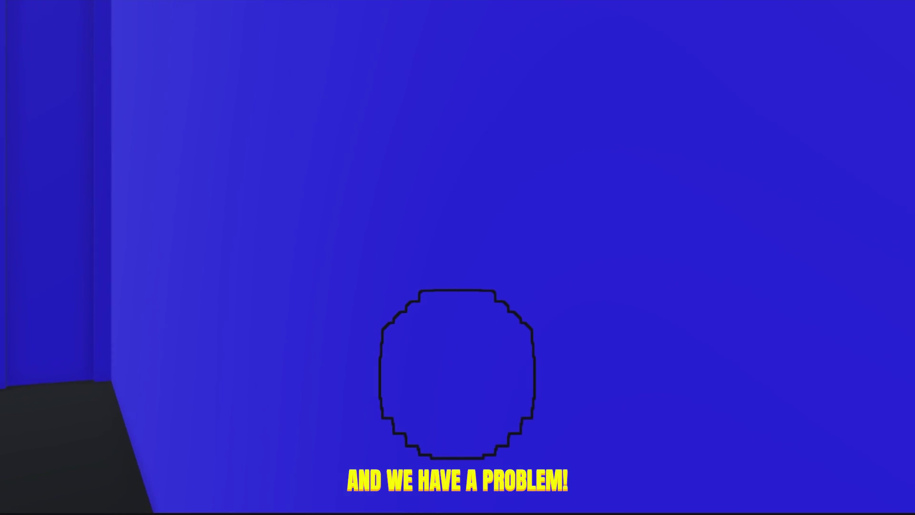
pyautogui.press('w')
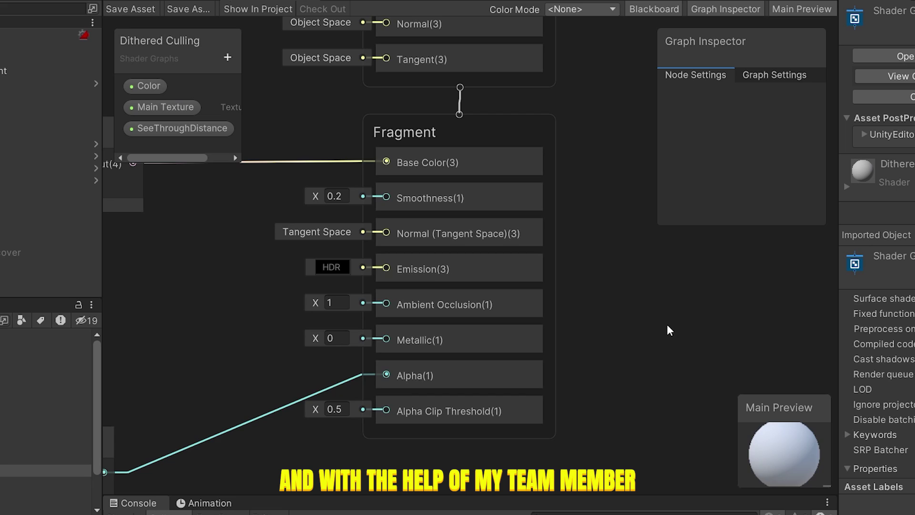
# Step: Scroll through the Dithered Culling Shader Graph to review its nodes
pyautogui.scroll(-5, 650, 310)
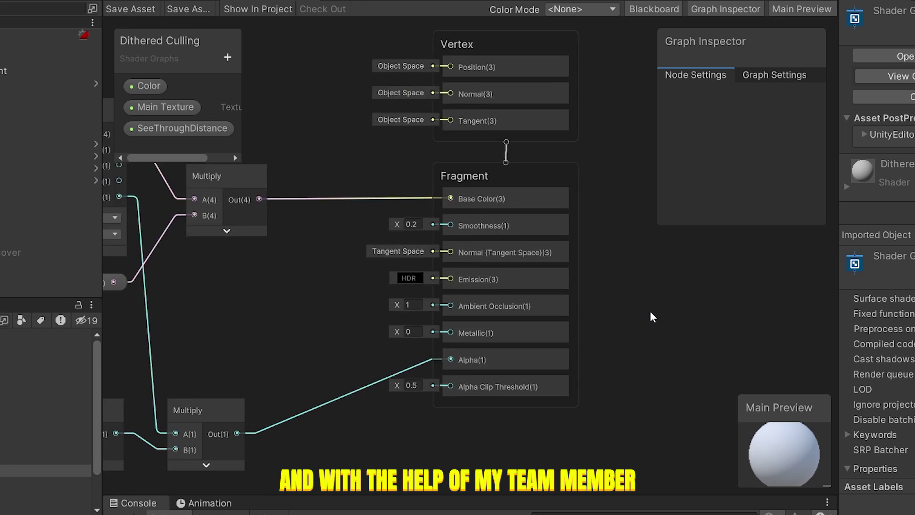
pyautogui.scroll(2, 583, 336)
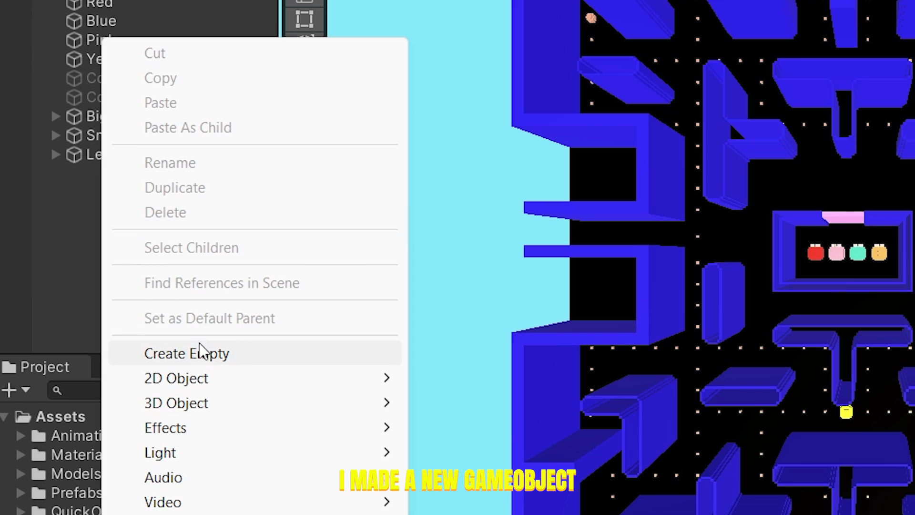
# Step: Create an empty GameObject named 'Navmesh' in the Hierarchy
pyautogui.click(199, 352)
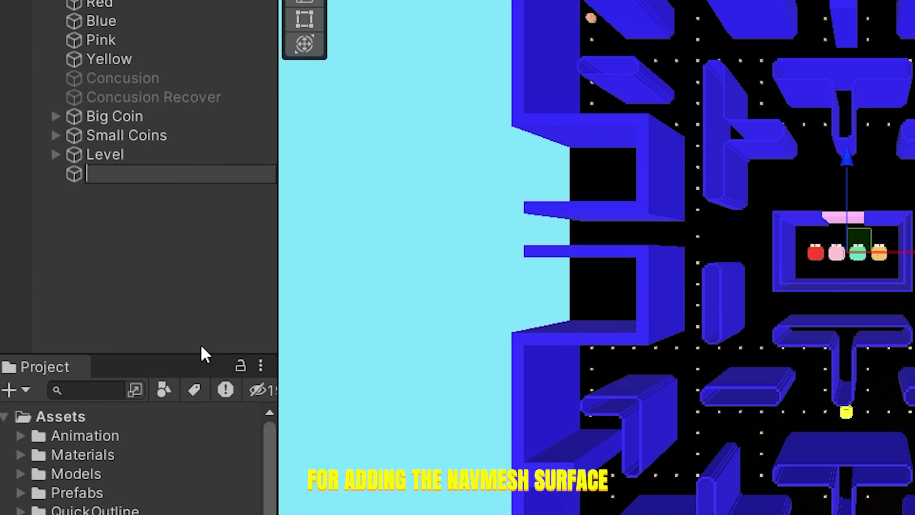
pyautogui.write('Navmesh')
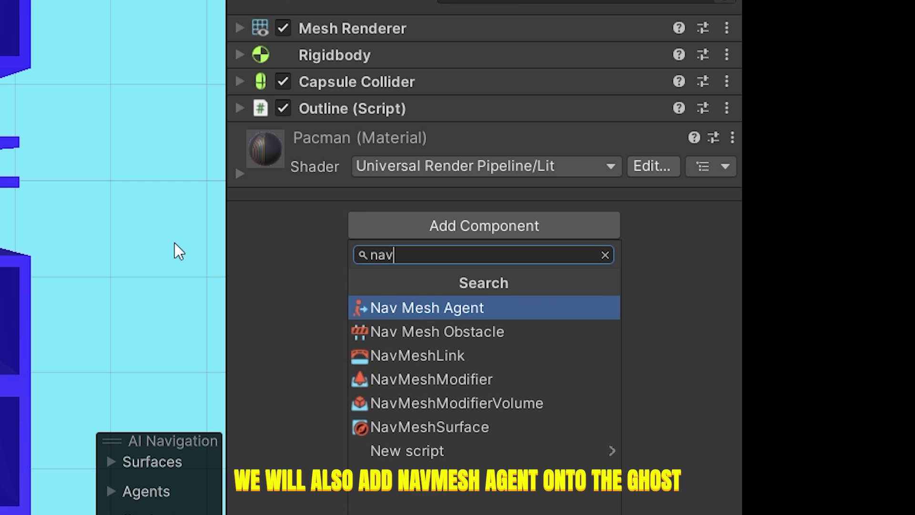
pyautogui.press('Return')
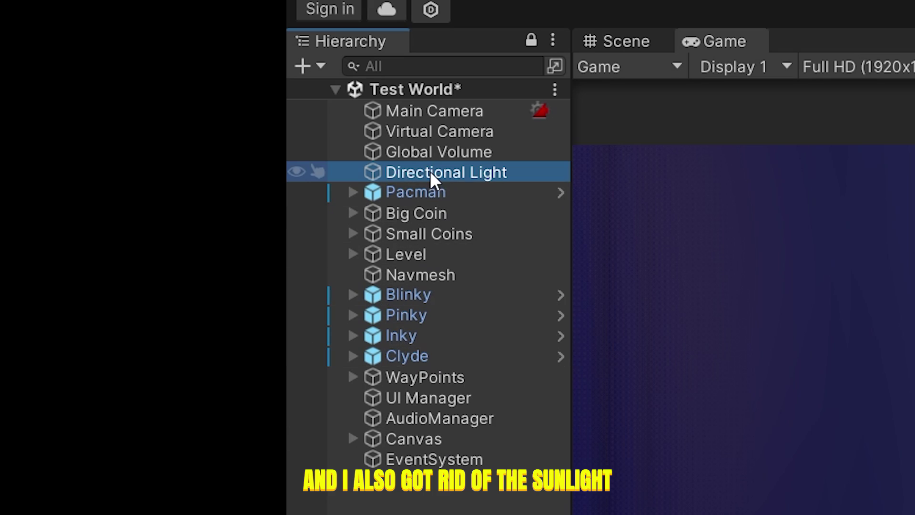
# Step: Delete the Directional Light so only the glowing Pac-Man, ghosts and dots light the maze
pyautogui.rightClick(433, 179)
pyautogui.click(486, 237)
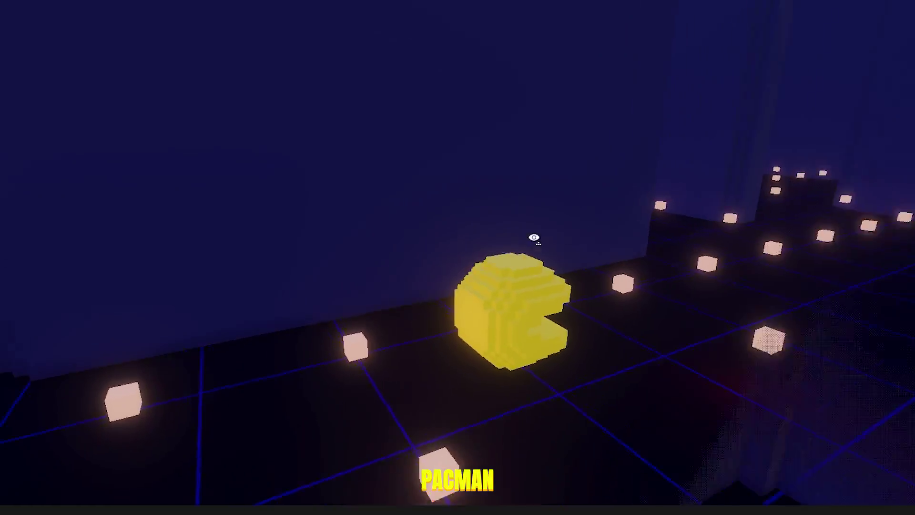
pyautogui.moveTo(533, 239); pyautogui.dragTo(166, 261, button='right')
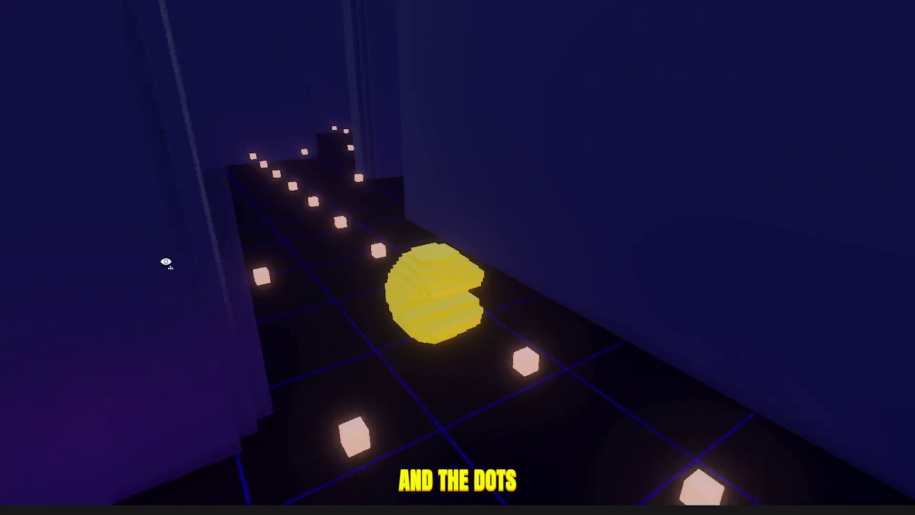